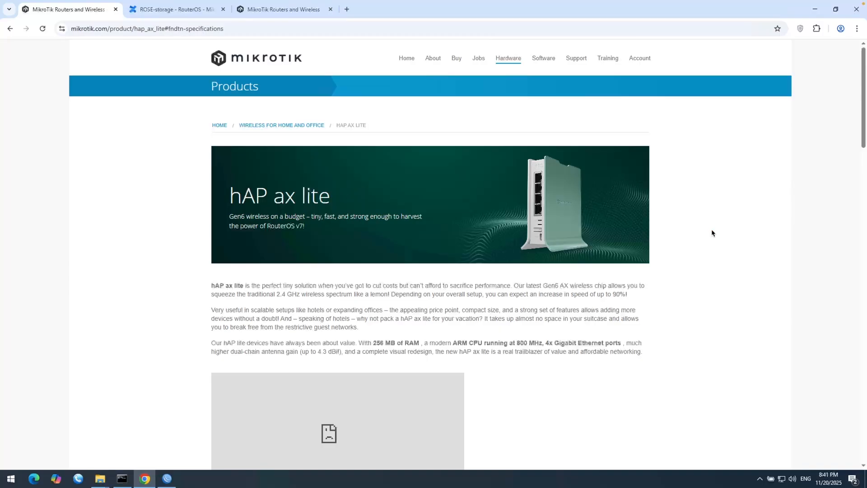
pyautogui.scroll(-3, 424, 277)
pyautogui.scroll(-2, 384, 267)
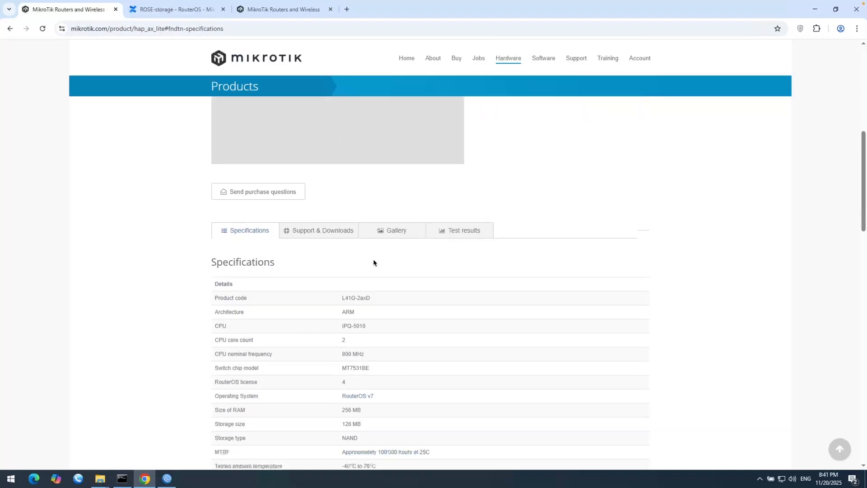
pyautogui.scroll(-2, 374, 262)
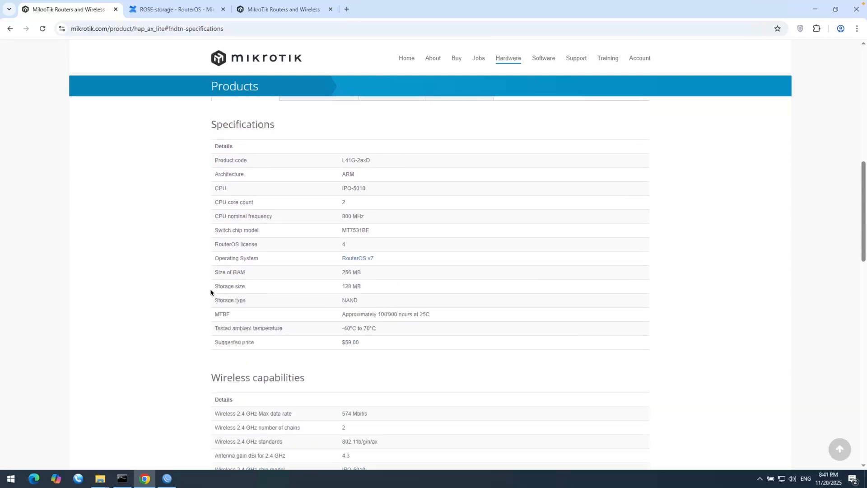
# Check the hAP ax lite's 128 MB storage spec and enlarge a router image in its gallery
pyautogui.moveTo(212, 290); pyautogui.dragTo(380, 290)
pyautogui.scroll(2, 451, 256)
pyautogui.click(391, 253)
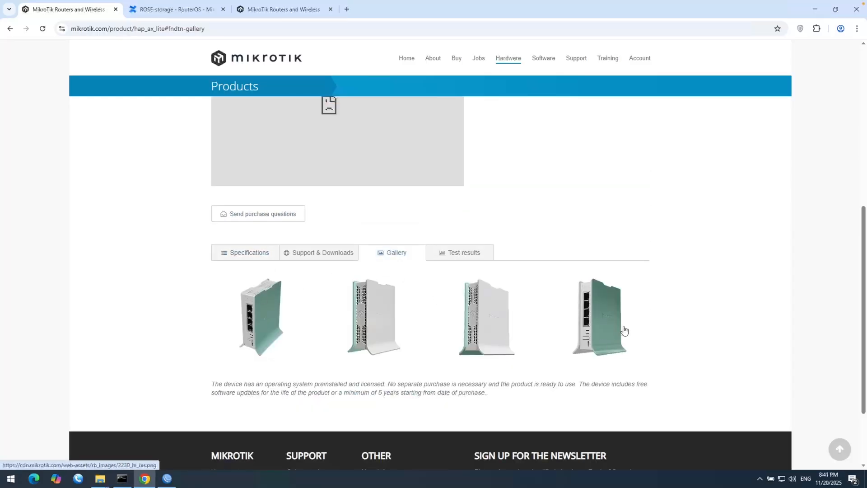
pyautogui.click(596, 323)
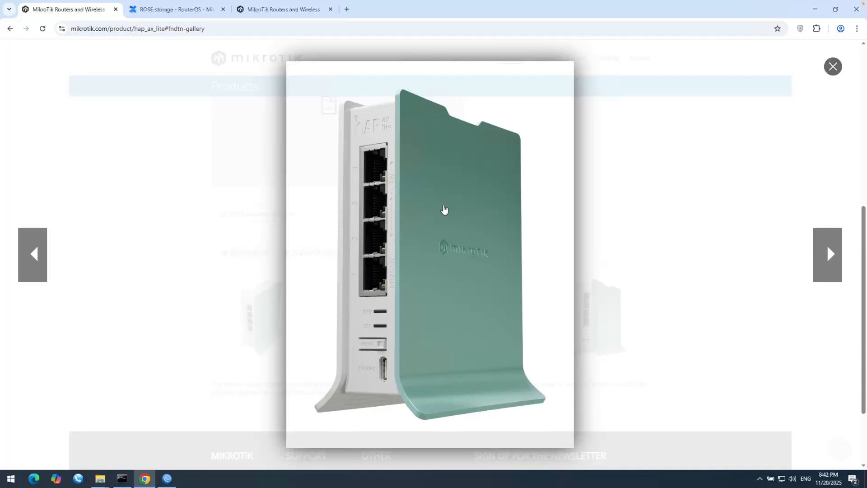
# Bring up the ROSE-storage documentation page listing iSCSI, NFS and SMB storage types
pyautogui.click(172, 5)
pyautogui.click(122, 37)
pyautogui.click(168, 10)
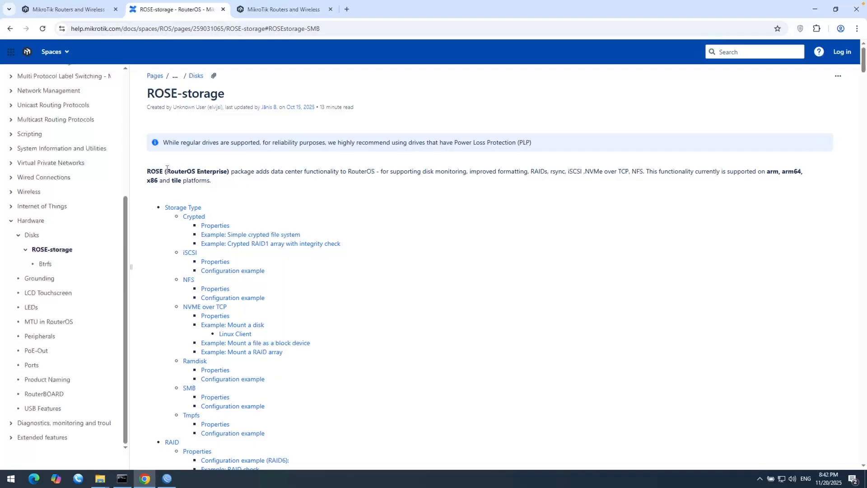
# Highlight that ROSE needs RouterOS Enterprise on arm, arm64, x86 or tile platforms
pyautogui.moveTo(167, 170); pyautogui.dragTo(229, 172)
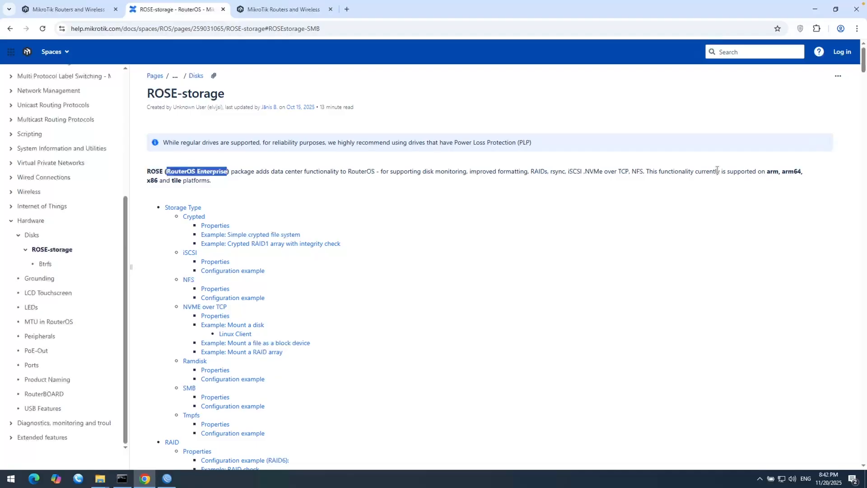
pyautogui.moveTo(766, 172); pyautogui.dragTo(182, 181)
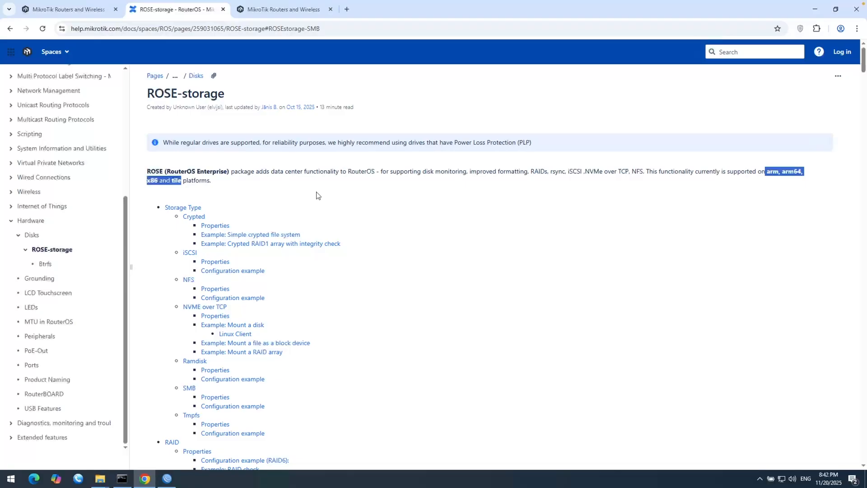
# Confirm in System Resources the router is an arm hAP ax lite with 128.0 MiB total HDD
pyautogui.click(167, 478)
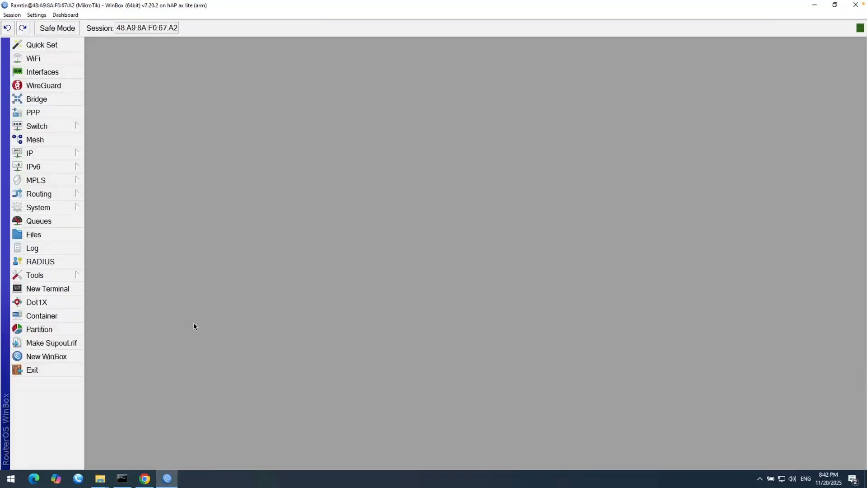
pyautogui.click(54, 208)
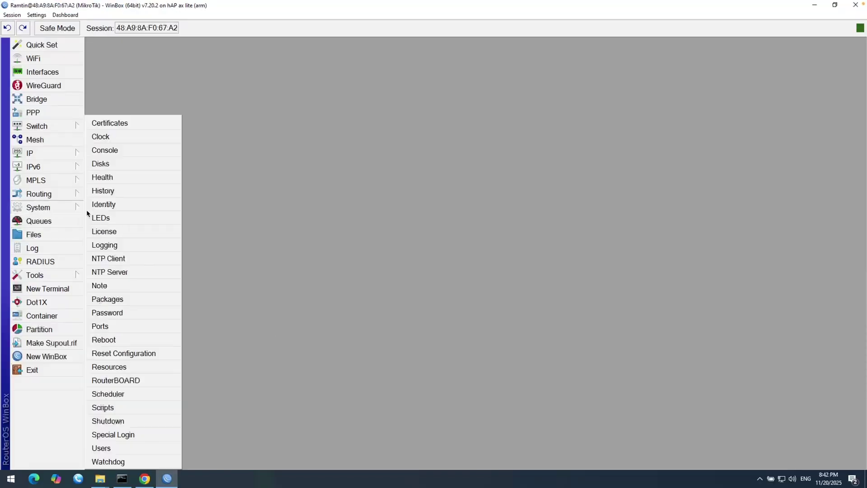
pyautogui.click(117, 369)
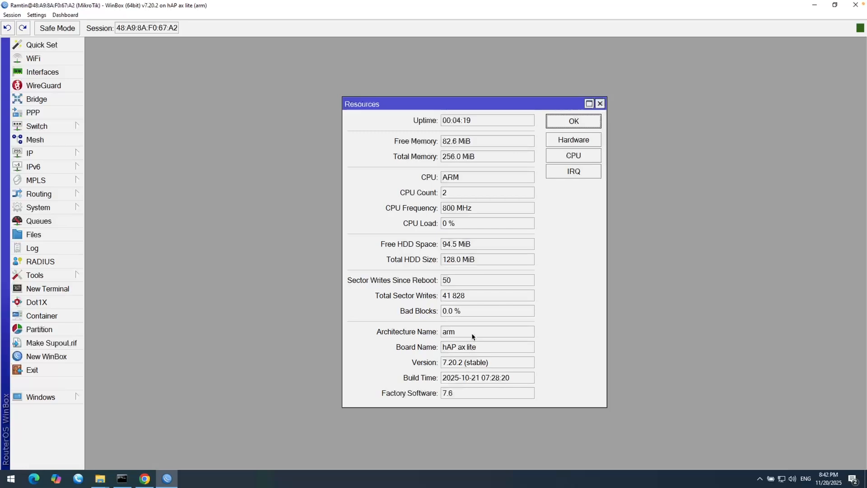
pyautogui.moveTo(473, 333); pyautogui.dragTo(418, 334)
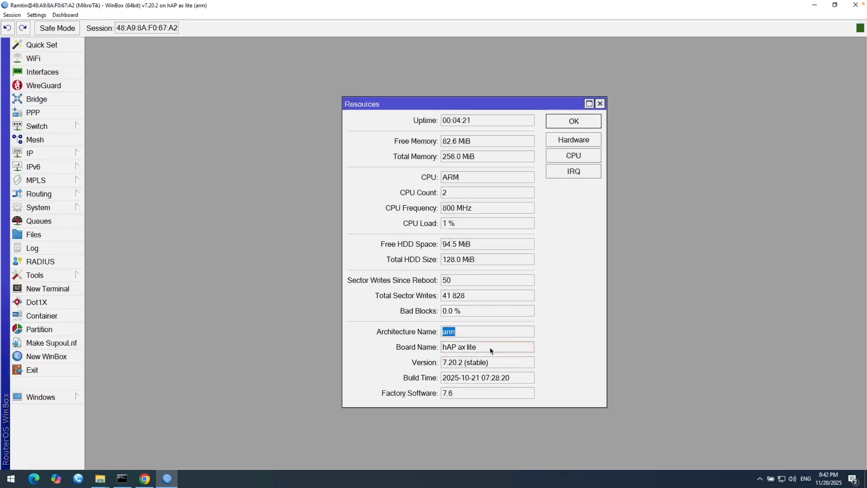
pyautogui.moveTo(489, 347); pyautogui.dragTo(420, 350)
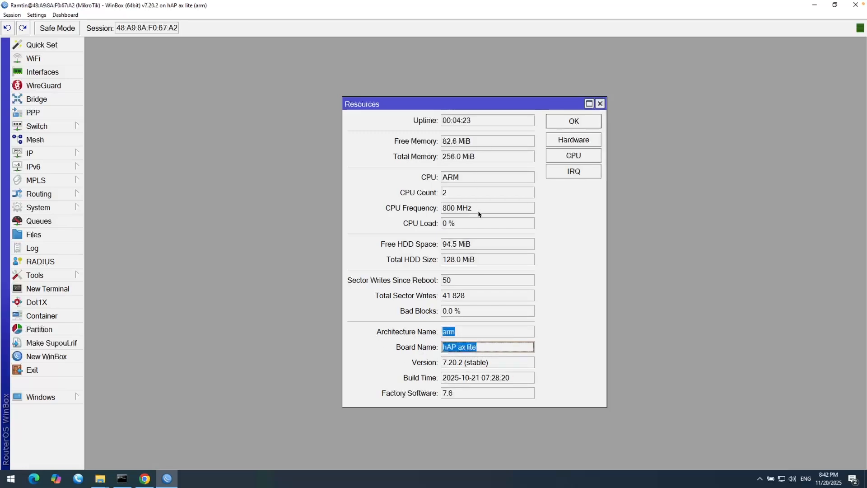
pyautogui.moveTo(487, 259); pyautogui.dragTo(414, 261)
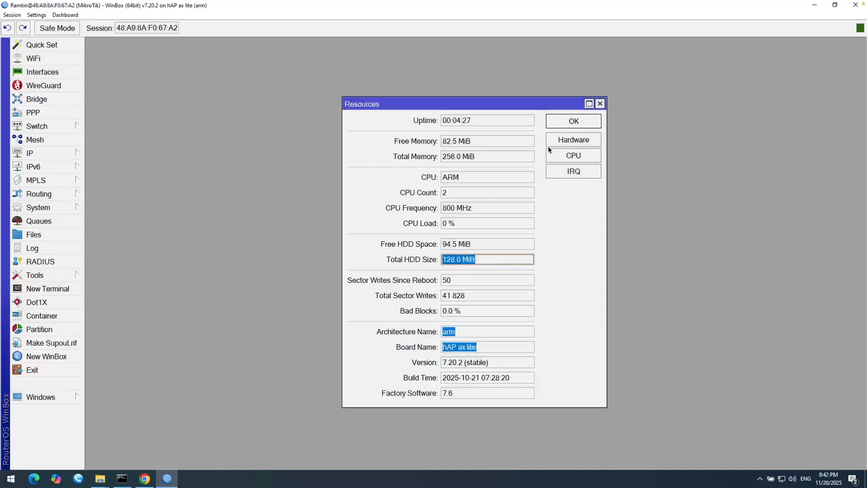
# Check that the router's File List is empty and close it
pyautogui.click(35, 236)
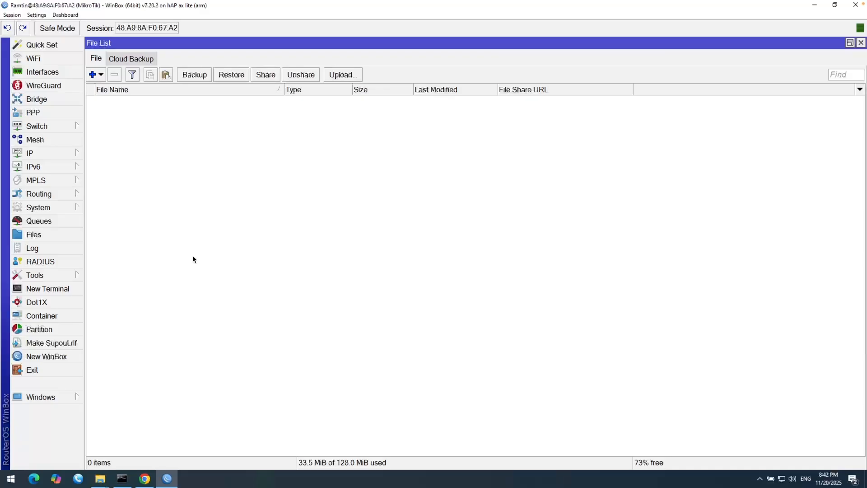
pyautogui.click(862, 43)
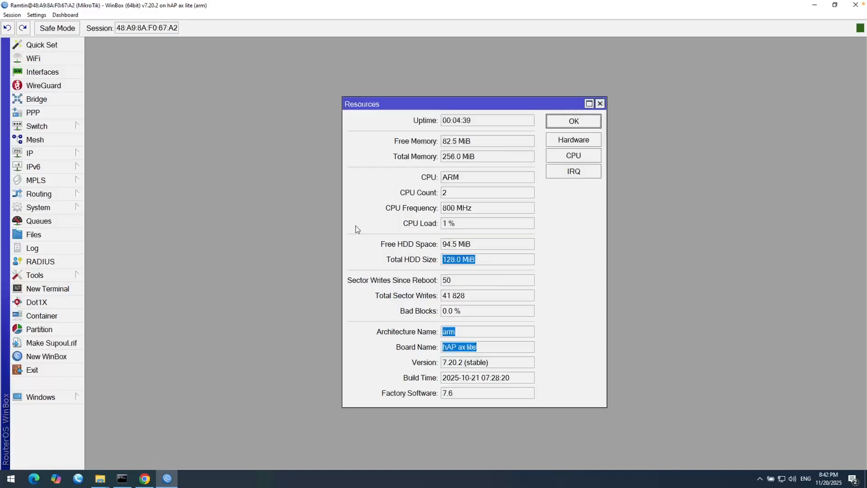
# Jump to the SMB section of the ROSE-storage docs with its client configuration example
pyautogui.click(144, 478)
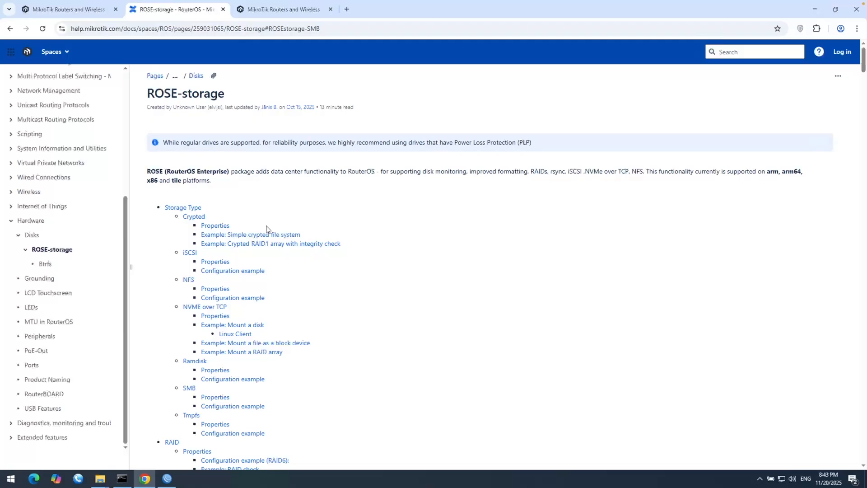
pyautogui.scroll(-1, 402, 351)
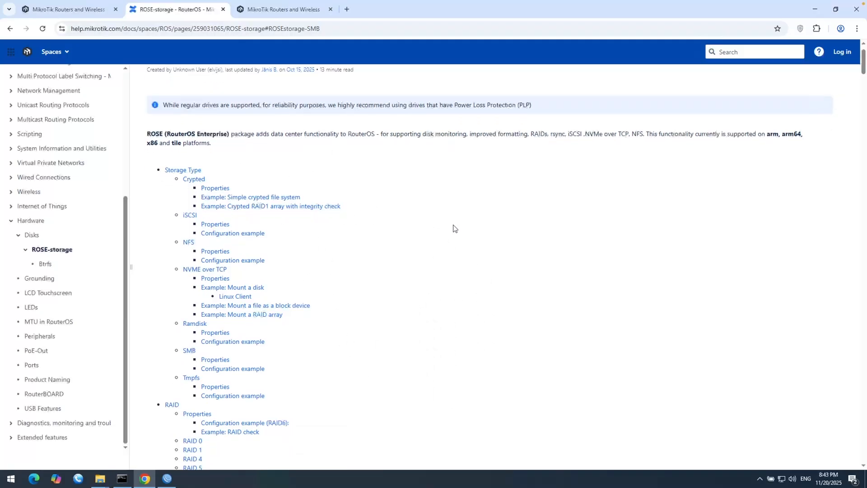
pyautogui.scroll(-1, 434, 280)
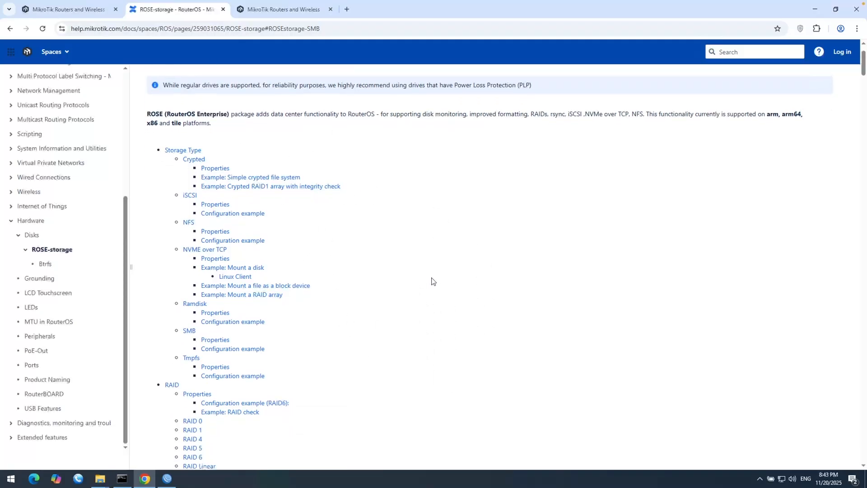
pyautogui.click(190, 332)
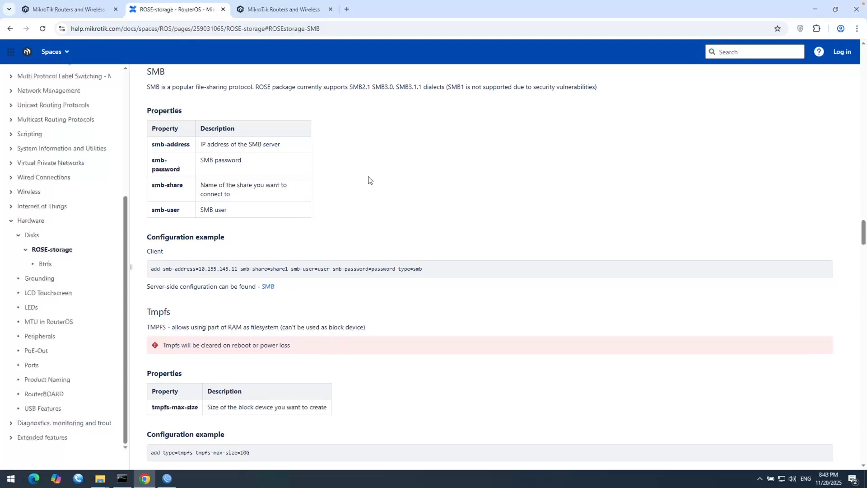
# Review the installed packages container, routeros, wifi-qcom at 7.20.2, then go back to the browser
pyautogui.click(167, 479)
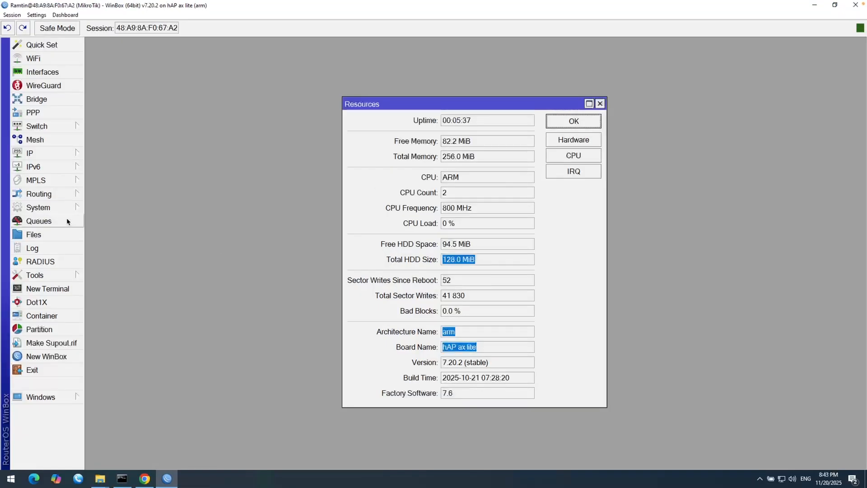
pyautogui.press('Escape')
pyautogui.click(53, 207)
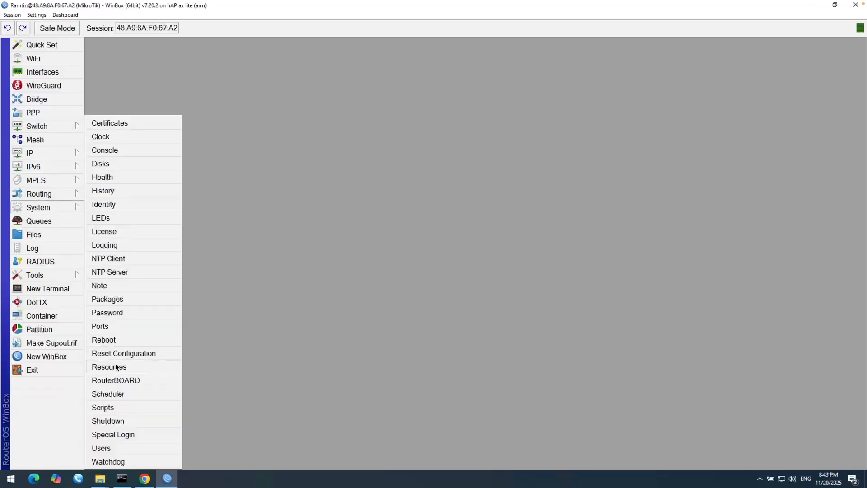
pyautogui.click(123, 300)
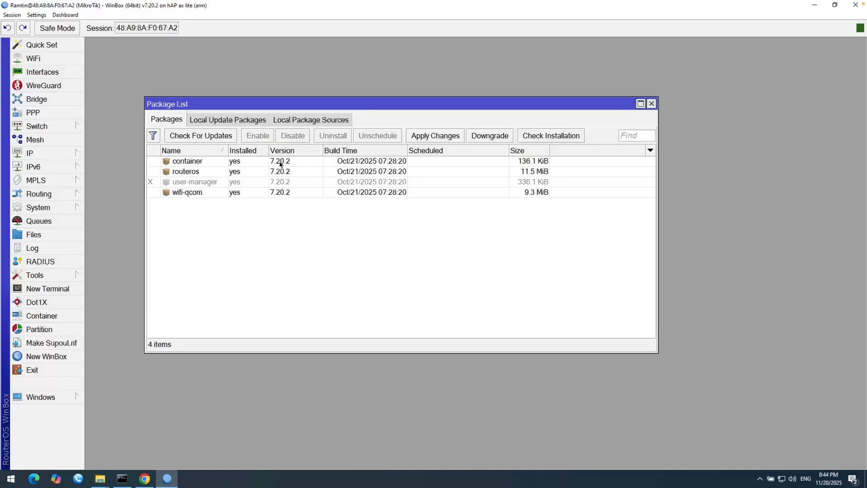
pyautogui.click(145, 479)
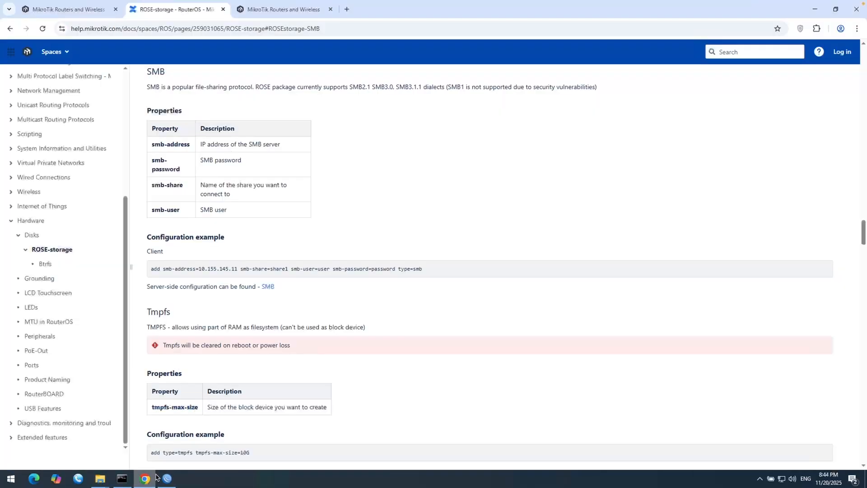
# Download all_packages-arm-7.20.2.zip from the MikroTik software archive for release 7.20.2
pyautogui.click(281, 9)
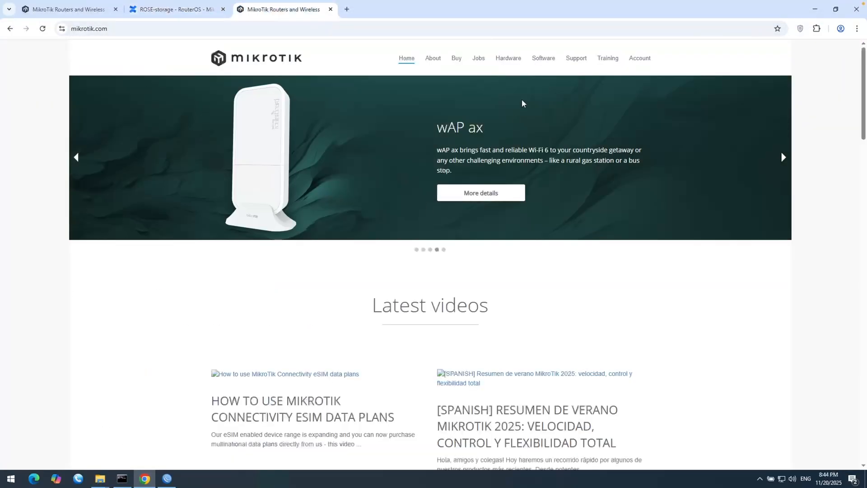
pyautogui.click(544, 59)
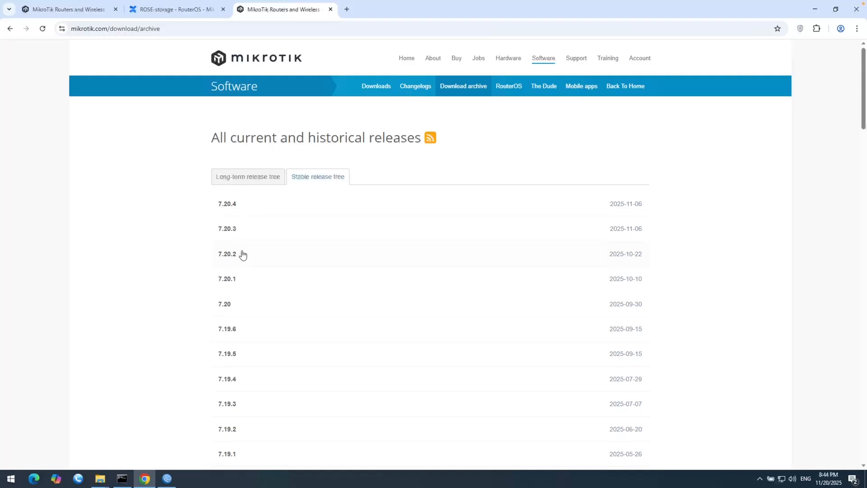
pyautogui.click(242, 253)
pyautogui.scroll(-2, 169, 328)
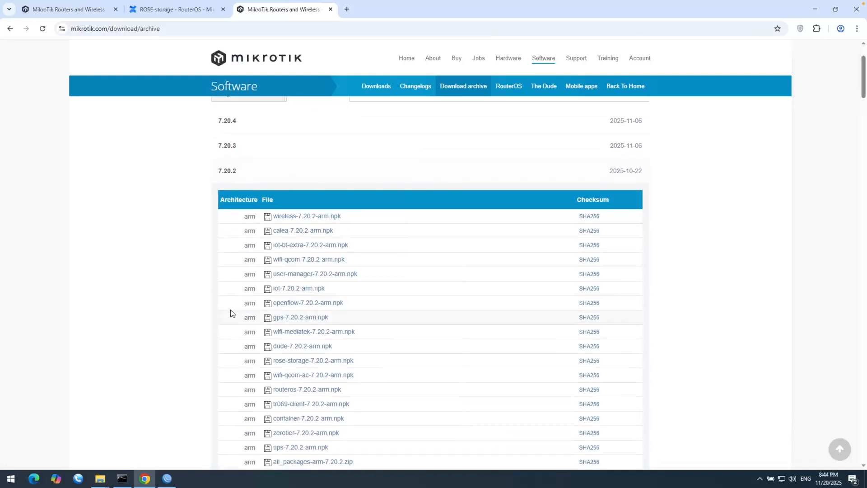
pyautogui.scroll(-1, 233, 312)
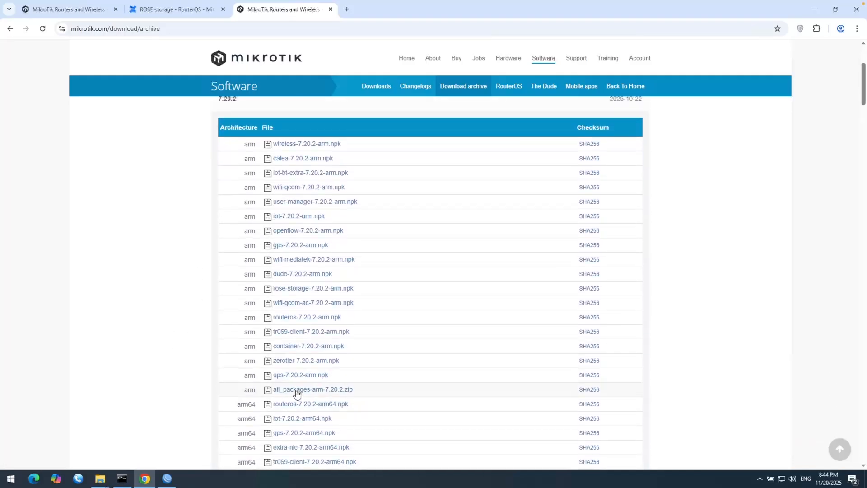
pyautogui.click(298, 392)
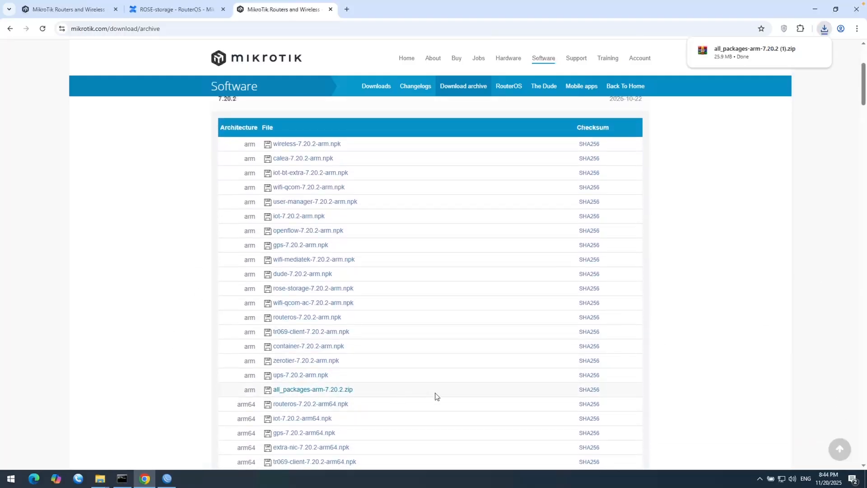
# Extract the zip into 'all_packages-arm-7.20.2 (1)' and select rose-storage-7.20.2-arm.npk inside it
pyautogui.click(799, 55)
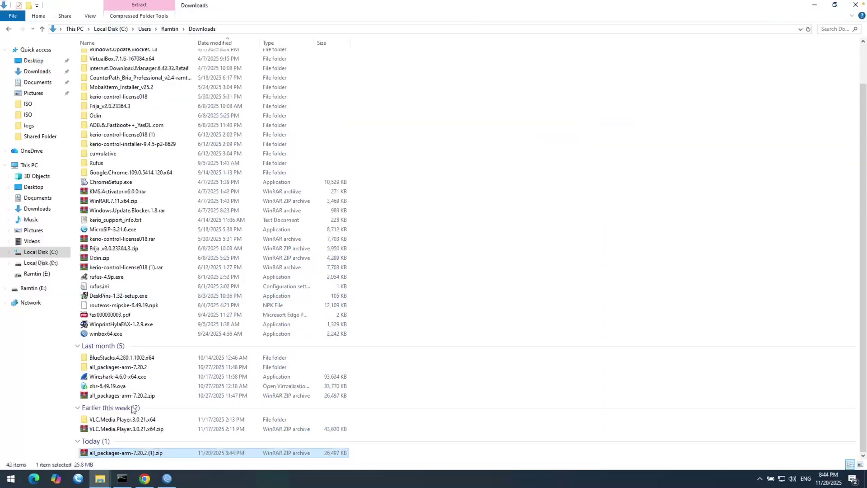
pyautogui.rightClick(111, 459)
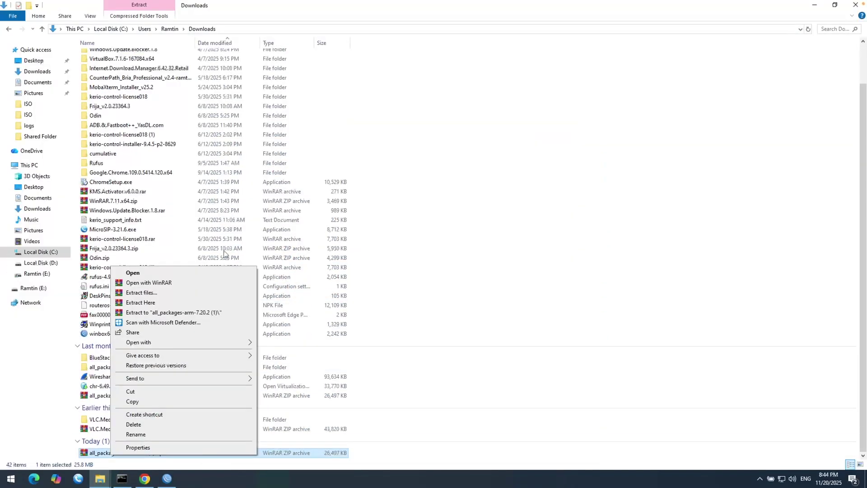
pyautogui.click(217, 312)
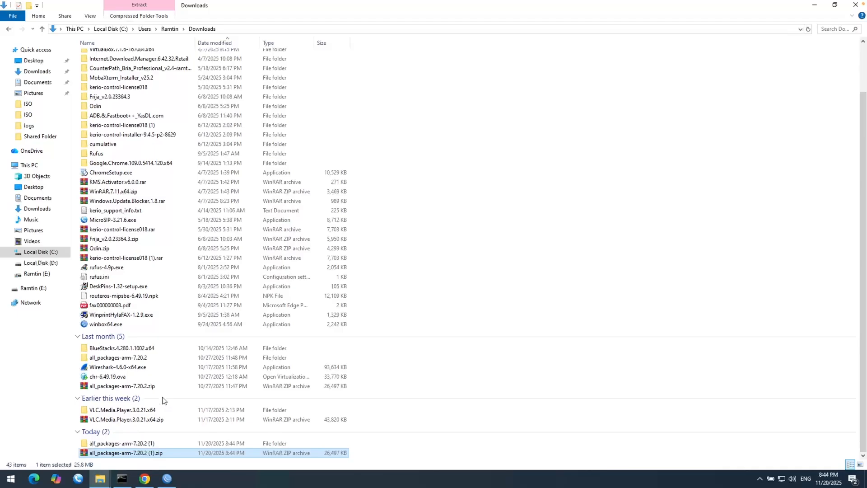
pyautogui.doubleClick(126, 445)
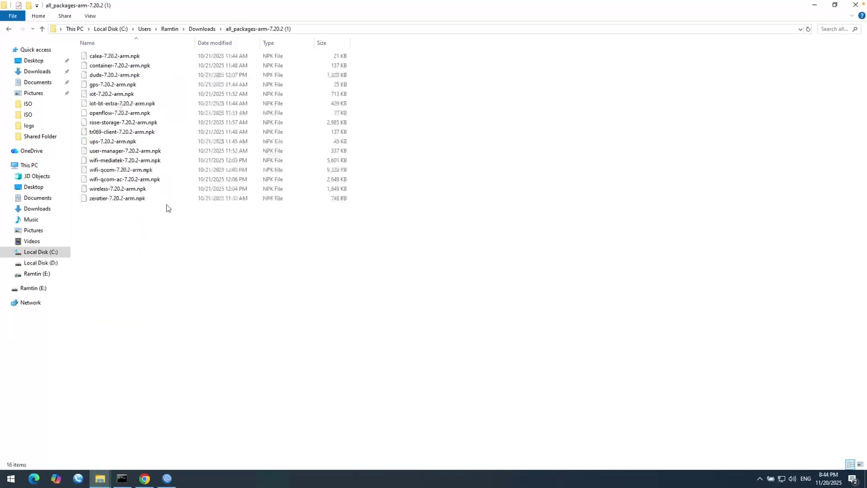
pyautogui.click(93, 124)
# Upload rose-storage-7.20.2-arm.npk to the router and reboot it to install the package
pyautogui.moveTo(92, 125); pyautogui.dragTo(170, 484)
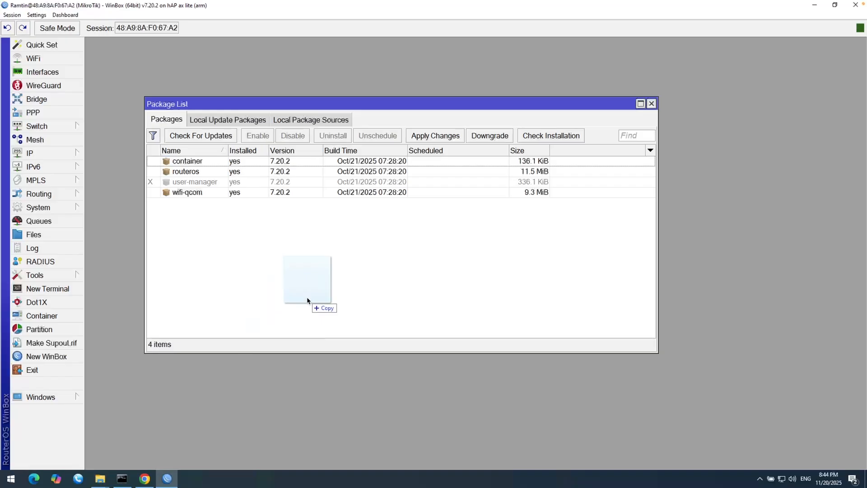
pyautogui.moveTo(170, 484); pyautogui.dragTo(305, 299)
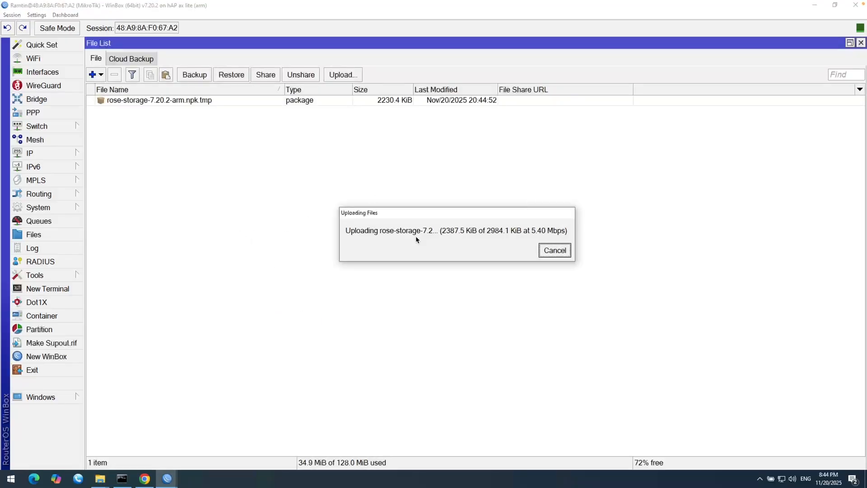
pyautogui.click(53, 210)
pyautogui.click(135, 341)
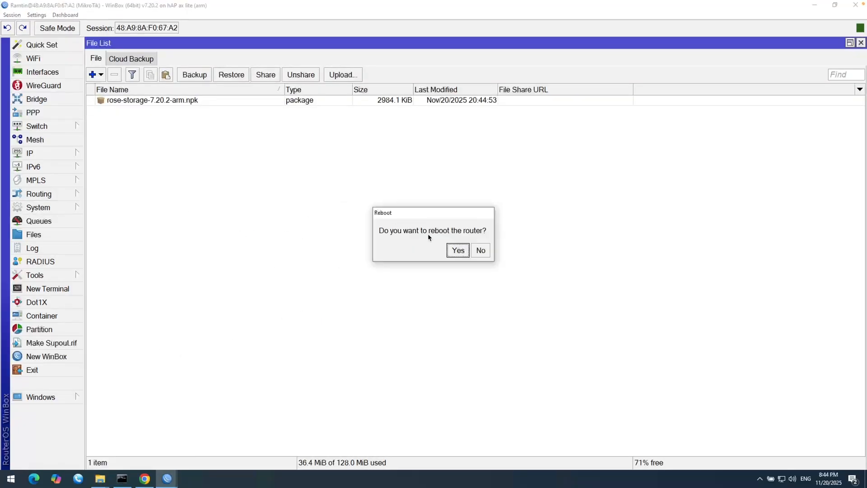
pyautogui.click(459, 250)
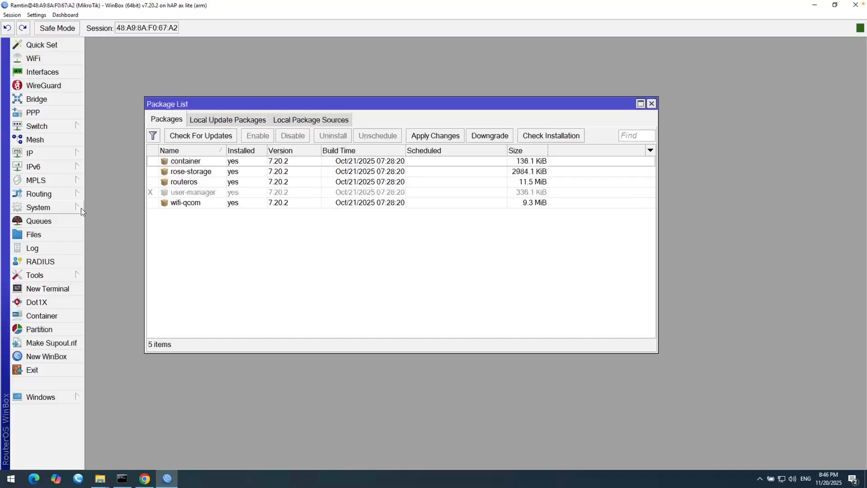
# Verify rose-storage 7.20.2 now appears in the installed packages list
pyautogui.click(60, 209)
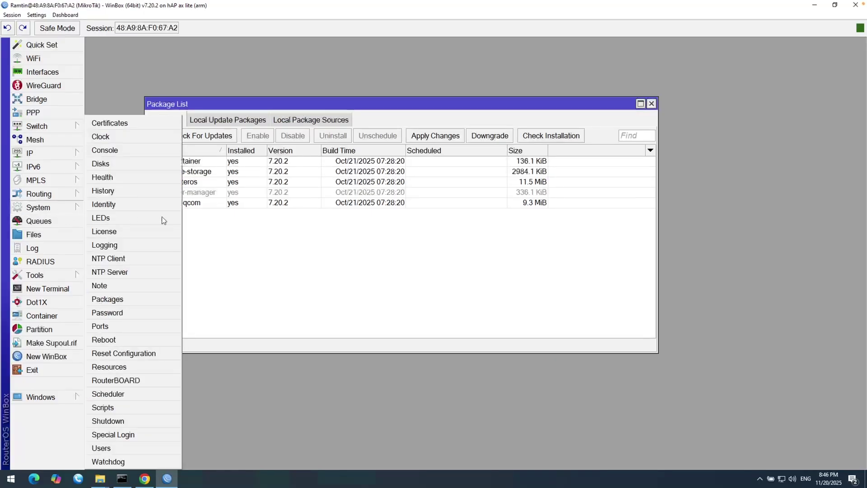
pyautogui.click(111, 301)
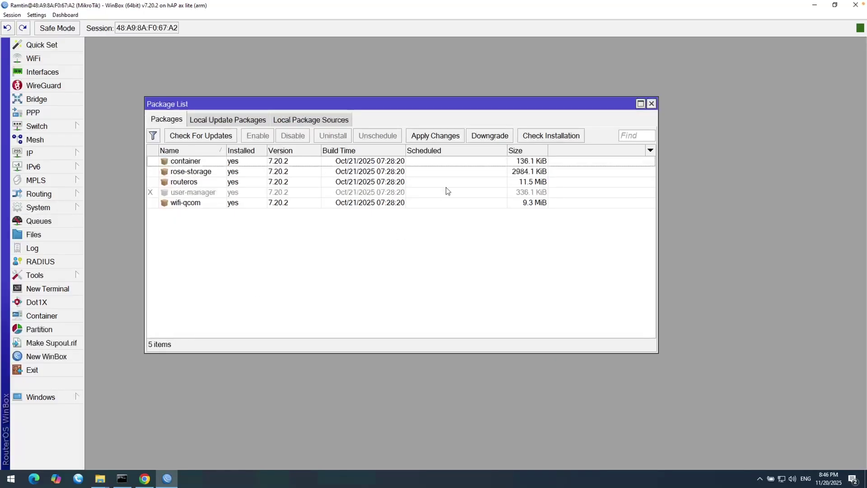
pyautogui.click(203, 176)
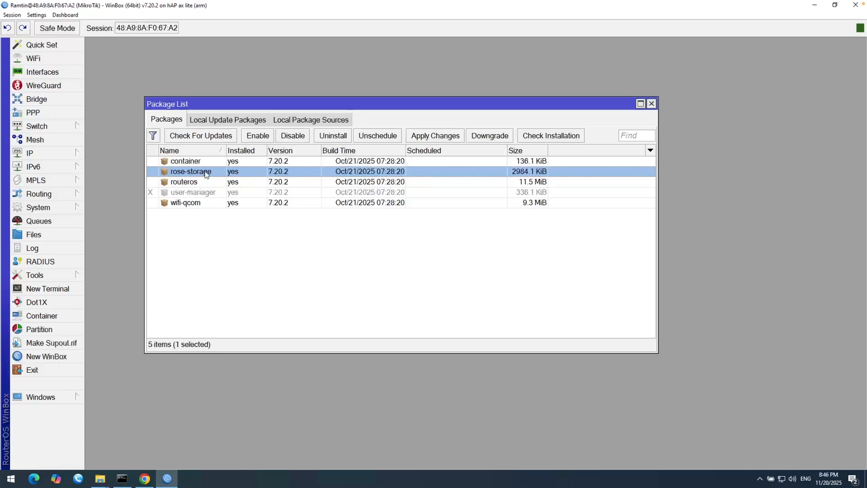
# Review the example SMB client command and its server address 10.155.145.11
pyautogui.click(146, 481)
pyautogui.click(162, 9)
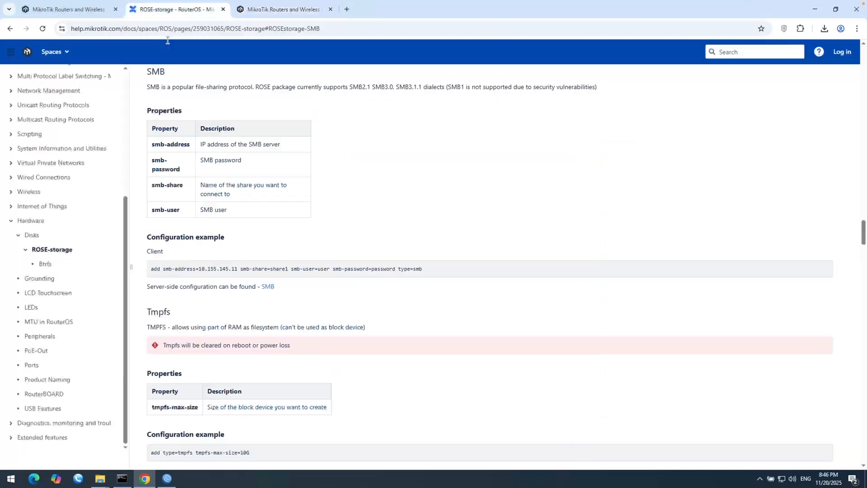
pyautogui.moveTo(153, 270); pyautogui.dragTo(434, 271)
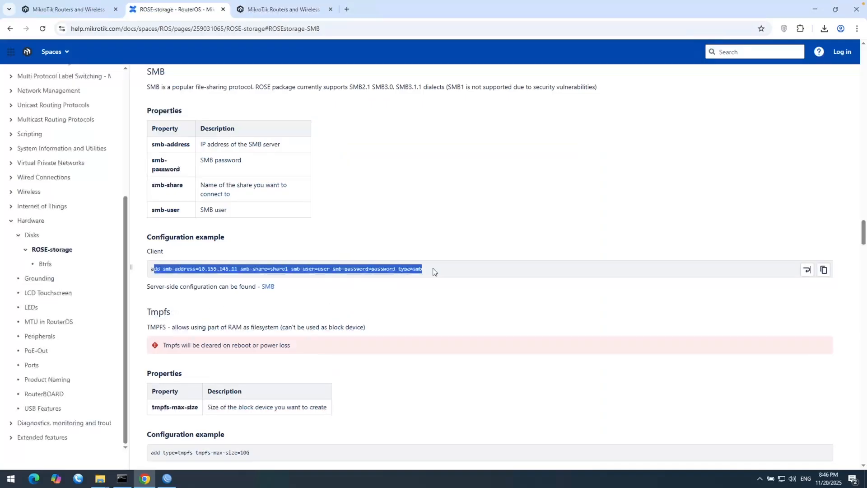
pyautogui.click(315, 286)
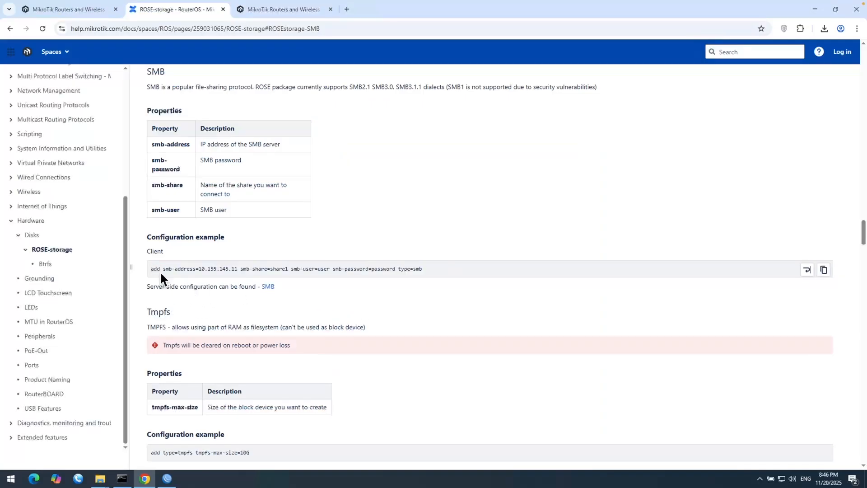
pyautogui.moveTo(199, 270); pyautogui.dragTo(239, 270)
pyautogui.click(230, 237)
# Review the smb-address, smb-password and smb-share property descriptions, then bring up the Silo folder
pyautogui.moveTo(201, 147); pyautogui.dragTo(283, 148)
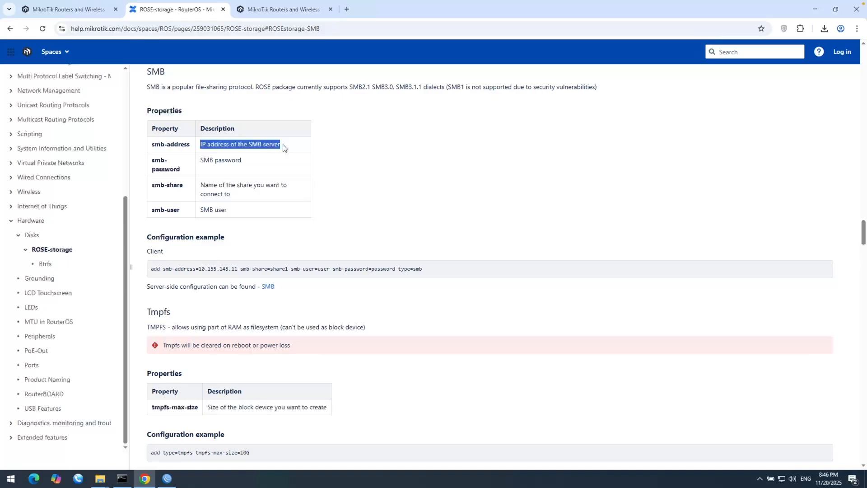
pyautogui.moveTo(201, 160); pyautogui.dragTo(275, 171)
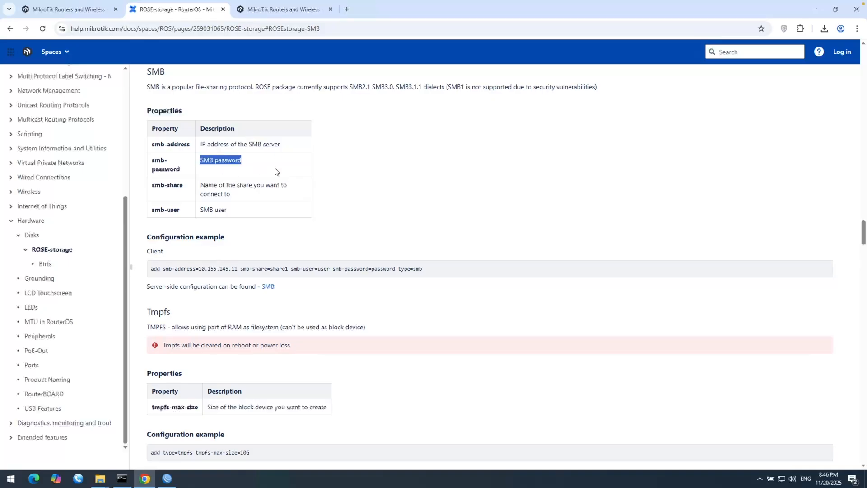
pyautogui.click(275, 172)
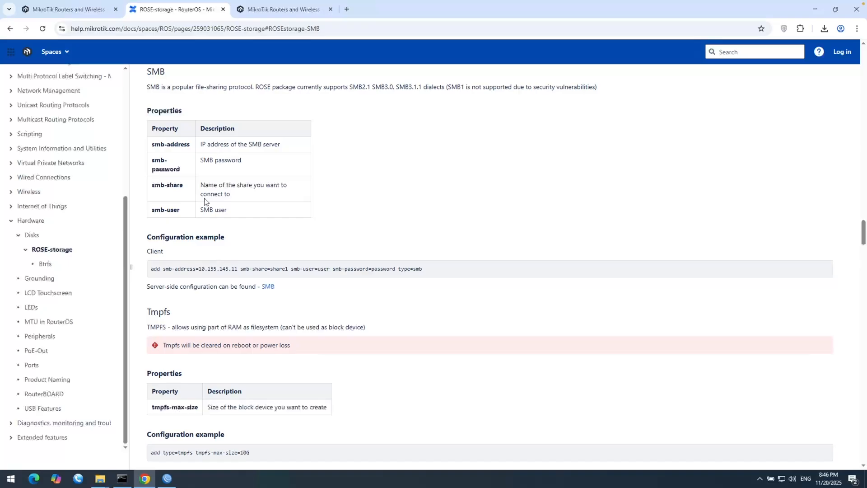
pyautogui.moveTo(195, 187); pyautogui.dragTo(268, 196)
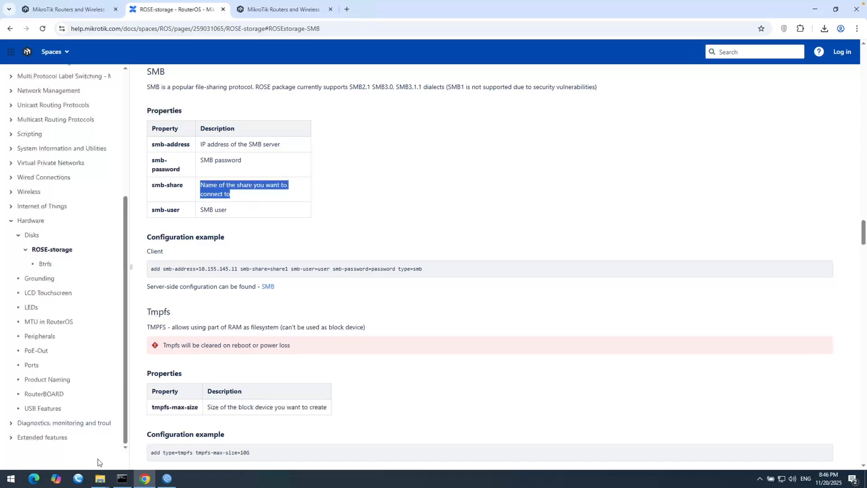
pyautogui.click(99, 479)
pyautogui.click(77, 435)
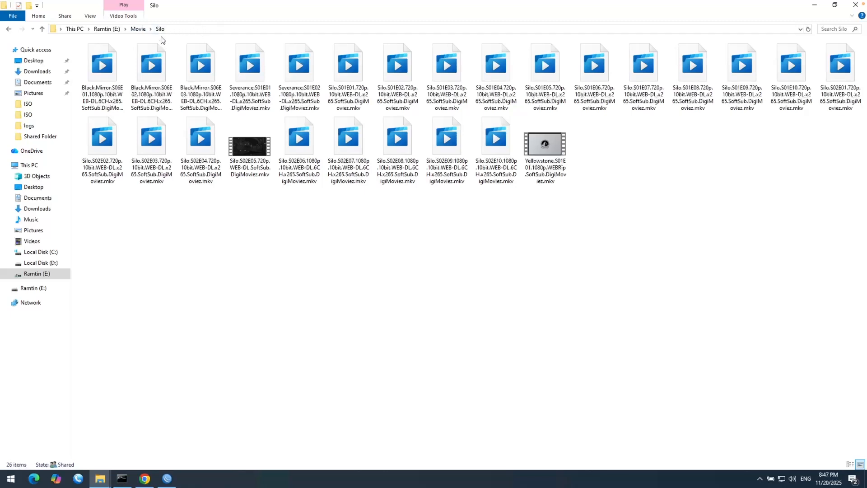
# Show the ipconfig output and highlight the PC's IPv4 address 192.168.88.254
pyautogui.click(122, 478)
pyautogui.click(261, 182)
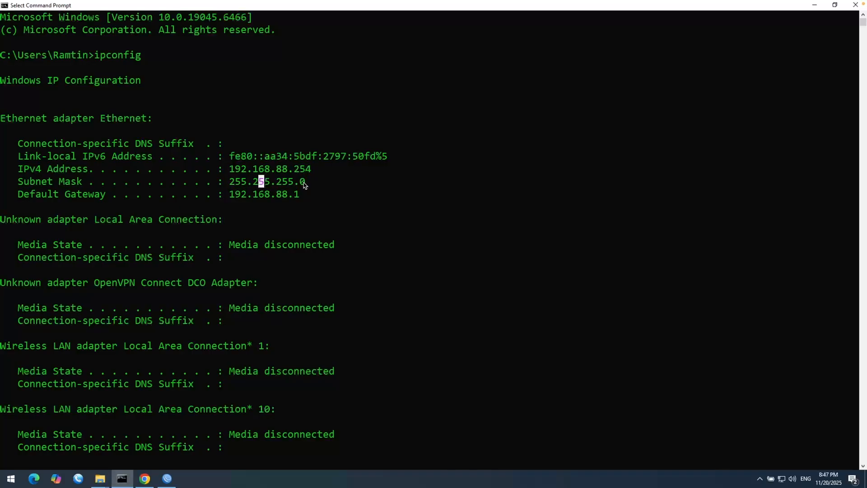
pyautogui.moveTo(276, 169); pyautogui.dragTo(311, 171)
# Return to WinBox, start a fresh terminal and list the router's current disks
pyautogui.click(166, 478)
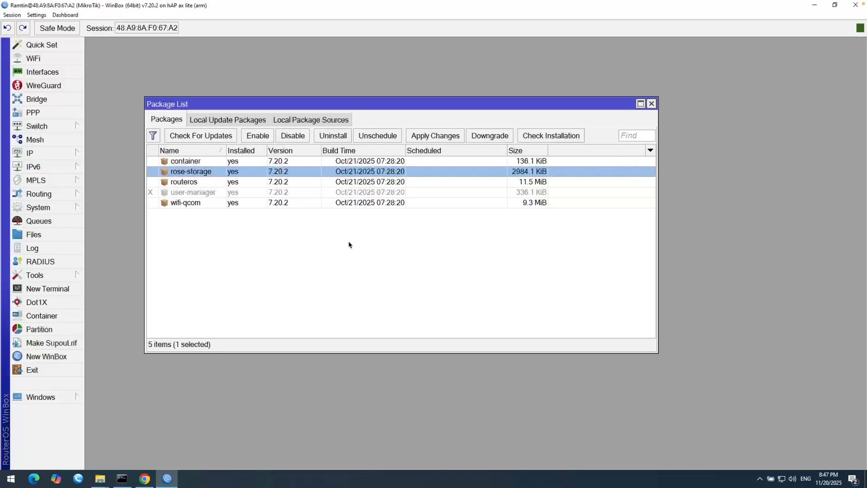
pyautogui.press('Escape')
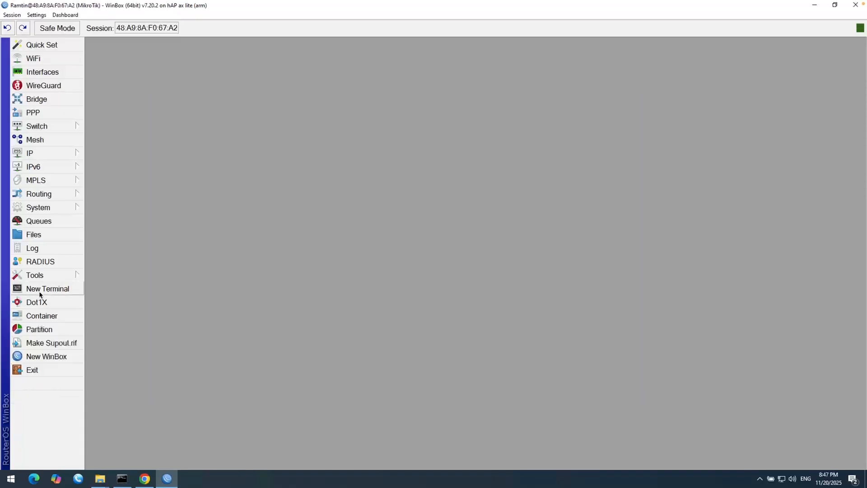
pyautogui.click(48, 289)
pyautogui.hotkey('ctrl', 'l')
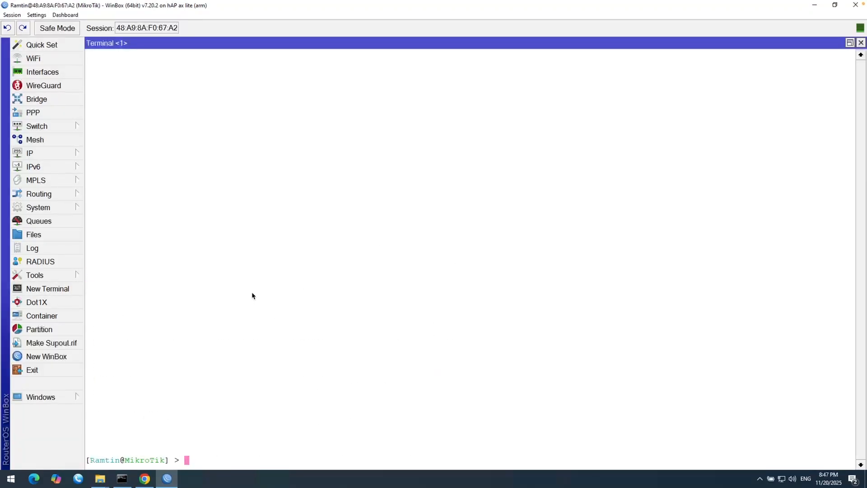
pyautogui.write('d')
pyautogui.write('isk/print')
pyautogui.press('Return')
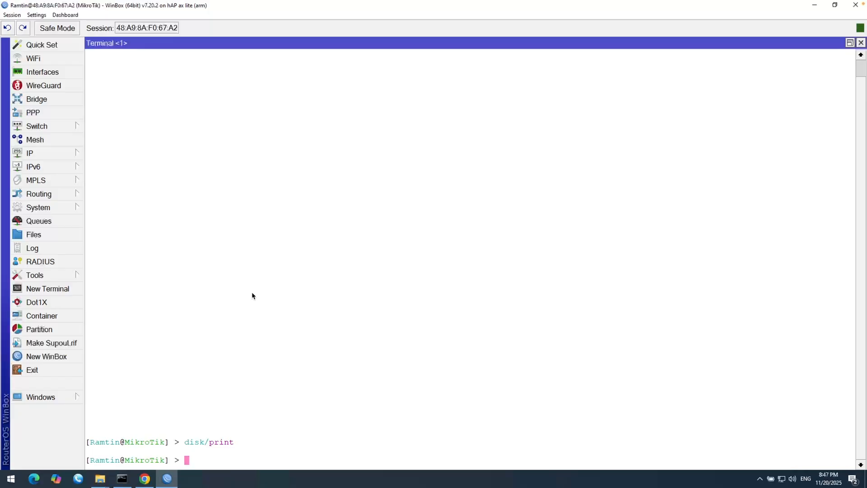
pyautogui.write('disk/ad')
pyautogui.write('d')
# Add an SMB disk pointing at 192.168.88.254 share silo with user credentials
pyautogui.press('Tab')
pyautogui.press('Tab')
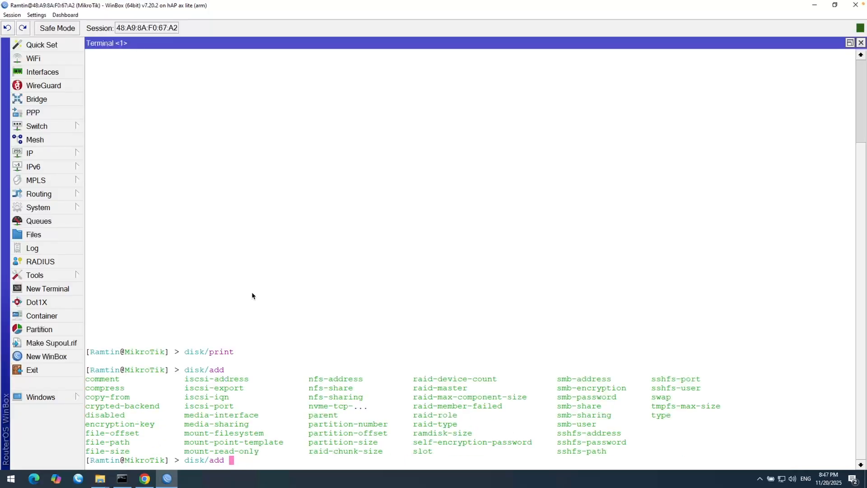
pyautogui.write('type=')
pyautogui.write('smb ')
pyautogui.write('smb-add')
pyautogui.press('Tab')
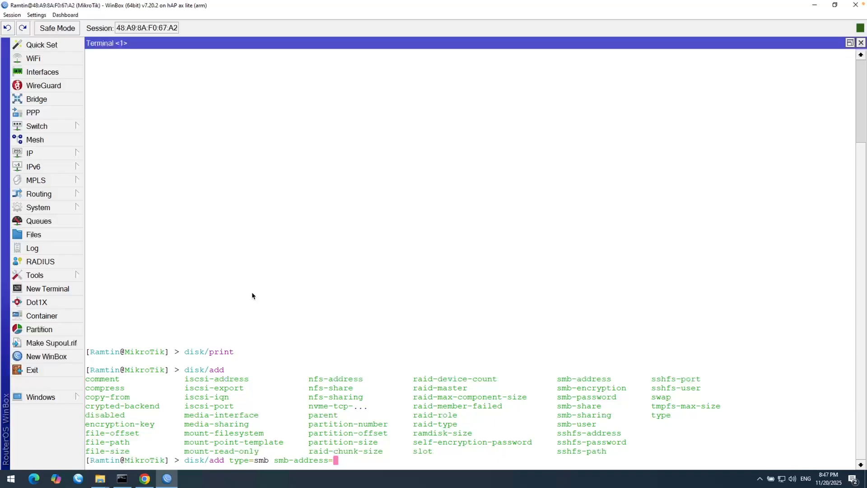
pyautogui.write('192.168.')
pyautogui.write('88.254')
pyautogui.moveTo(100, 479)
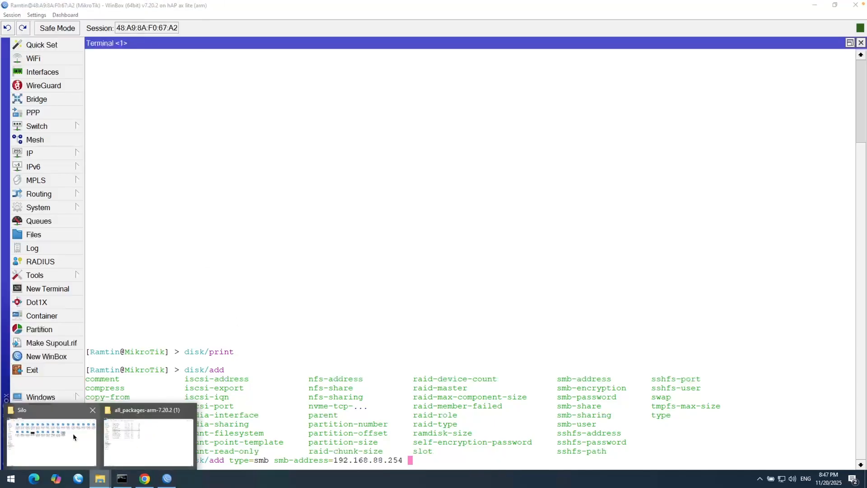
pyautogui.click(72, 433)
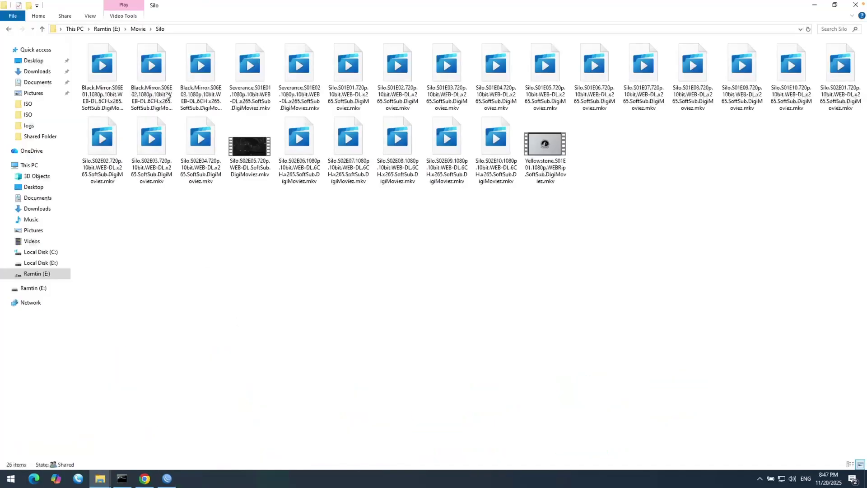
pyautogui.click(167, 479)
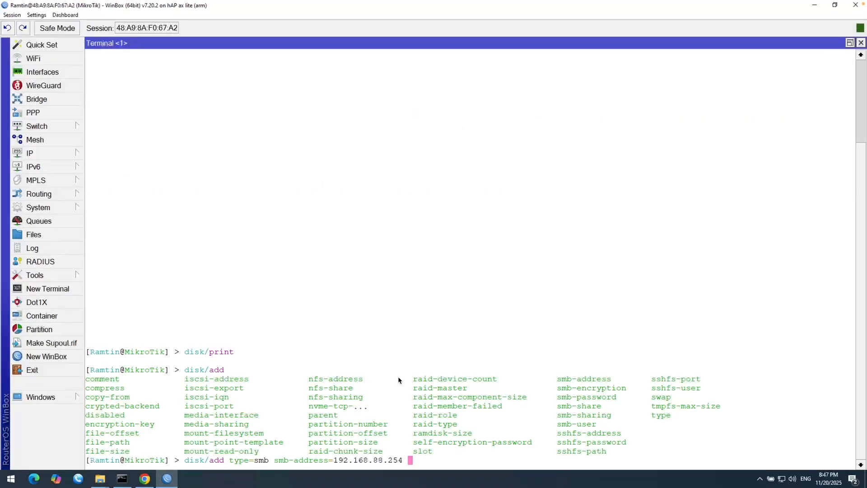
pyautogui.write('smb-')
pyautogui.write('share=s')
pyautogui.write('ilo ')
pyautogui.write('smb-user=')
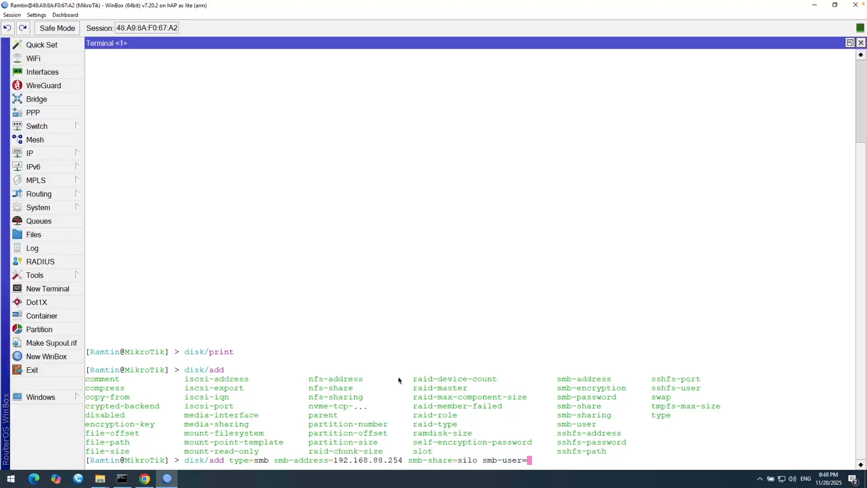
pyautogui.write('ramtin ')
pyautogui.write('smb-password=')
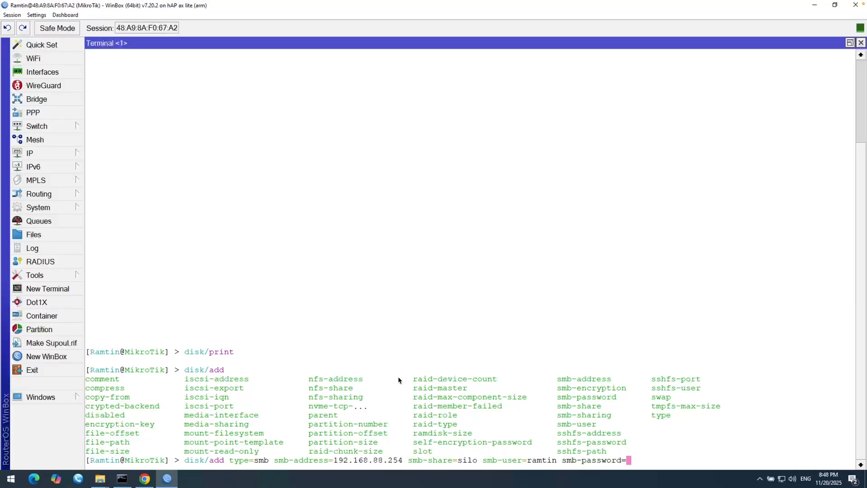
pyautogui.write('1')
pyautogui.press('Return')
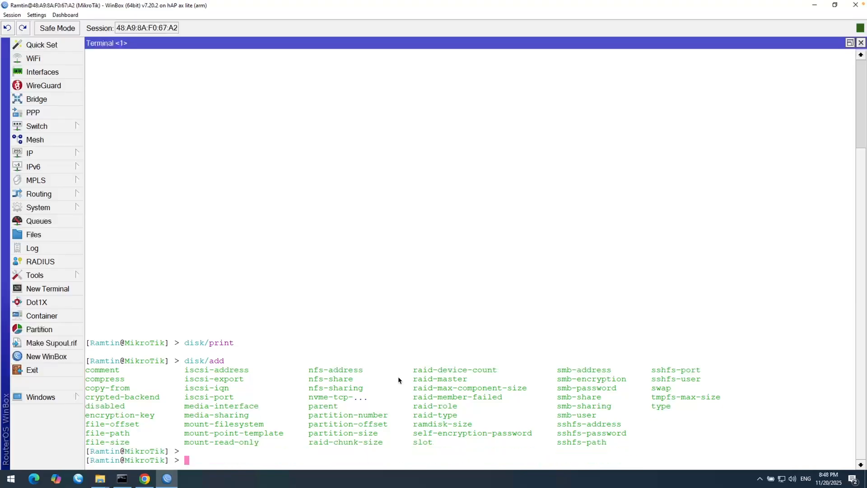
# Re-run disk/print to verify the silo share shows as mounted
pyautogui.press('Up')
pyautogui.press('Up')
pyautogui.press('Down')
pyautogui.press('Return')
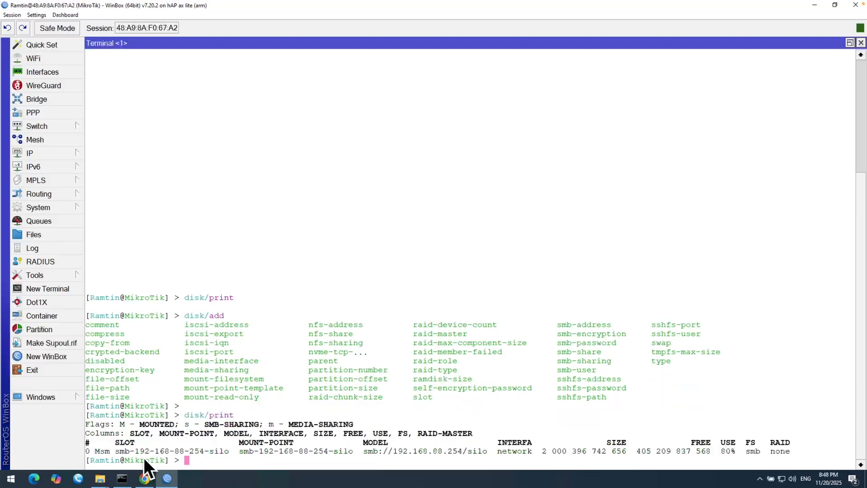
pyautogui.click(33, 235)
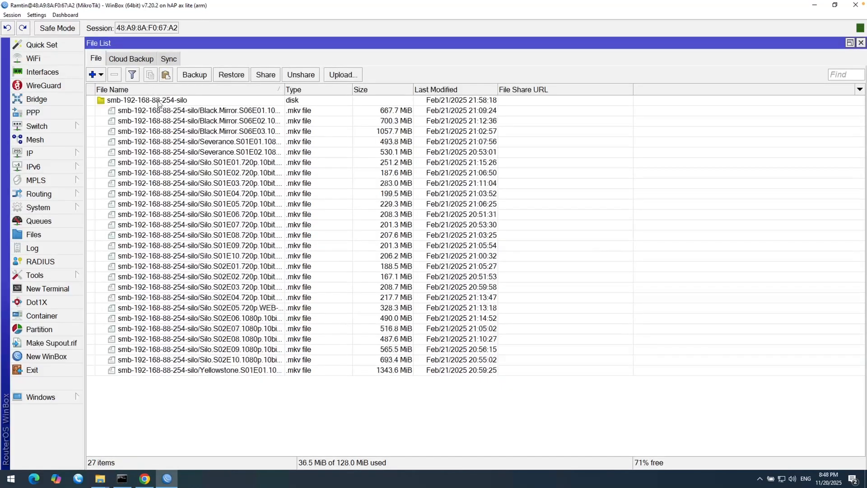
pyautogui.click(159, 102)
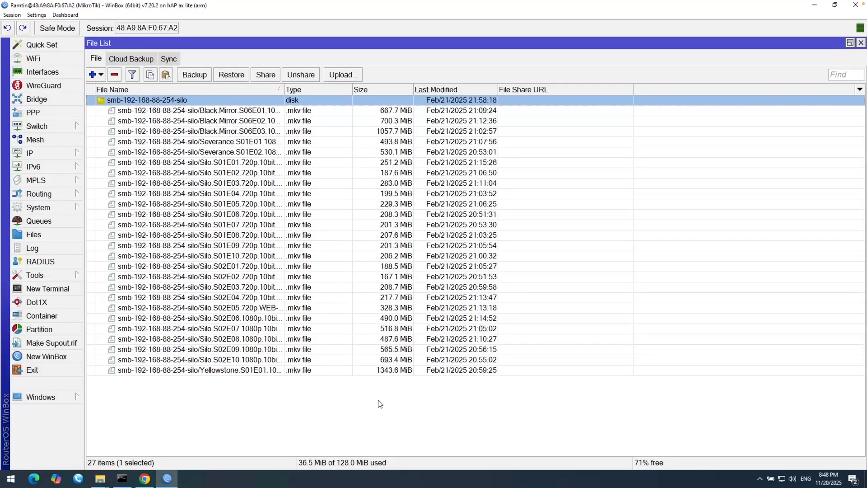
pyautogui.click(389, 122)
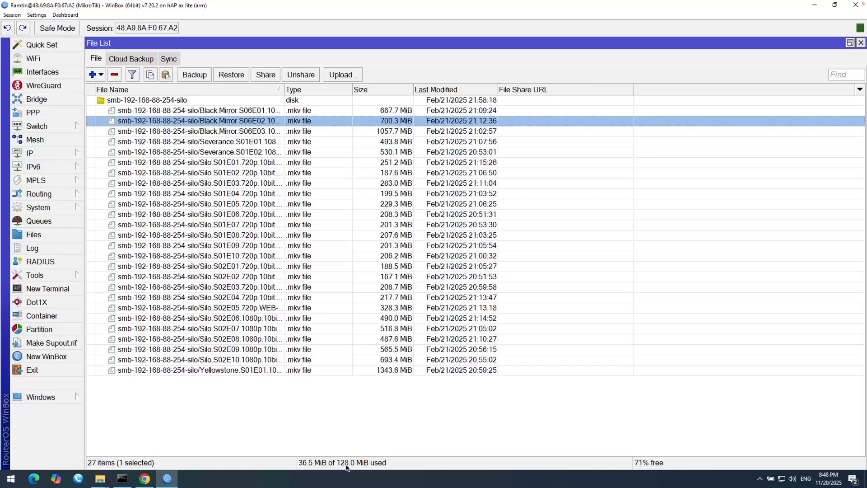
pyautogui.click(389, 131)
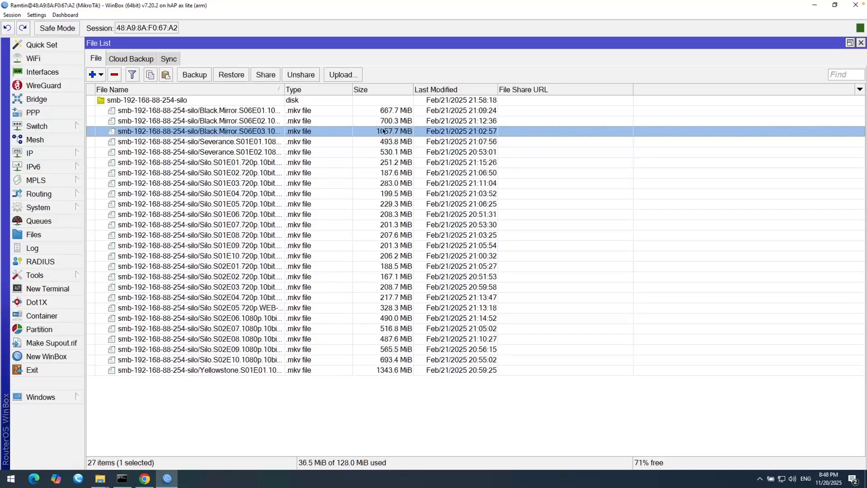
pyautogui.click(380, 370)
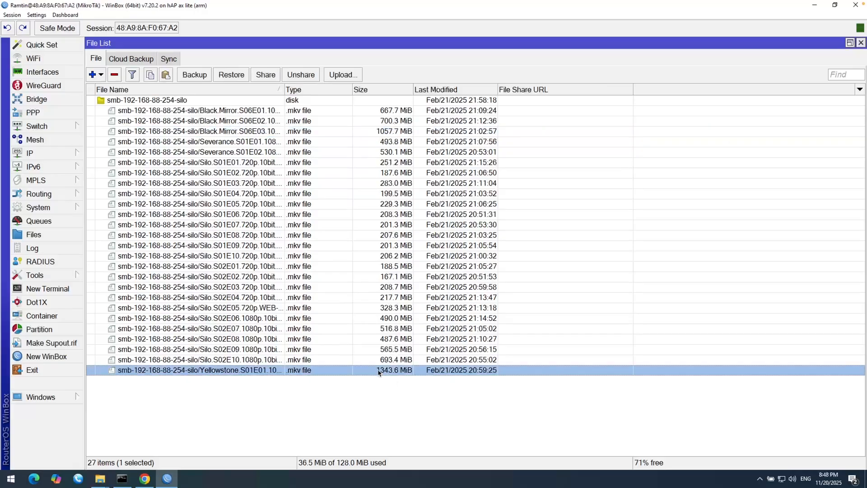
pyautogui.click(410, 391)
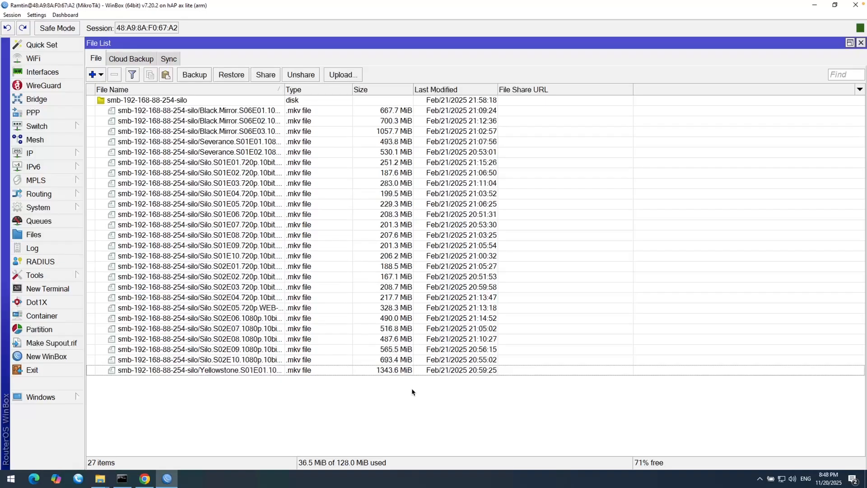
# Show IP > Media with the silo path served on bridge, status Running
pyautogui.click(50, 156)
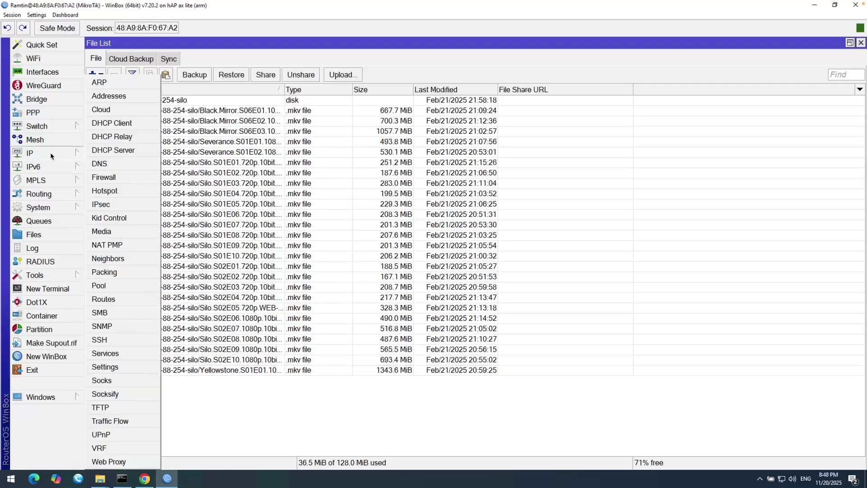
pyautogui.click(108, 232)
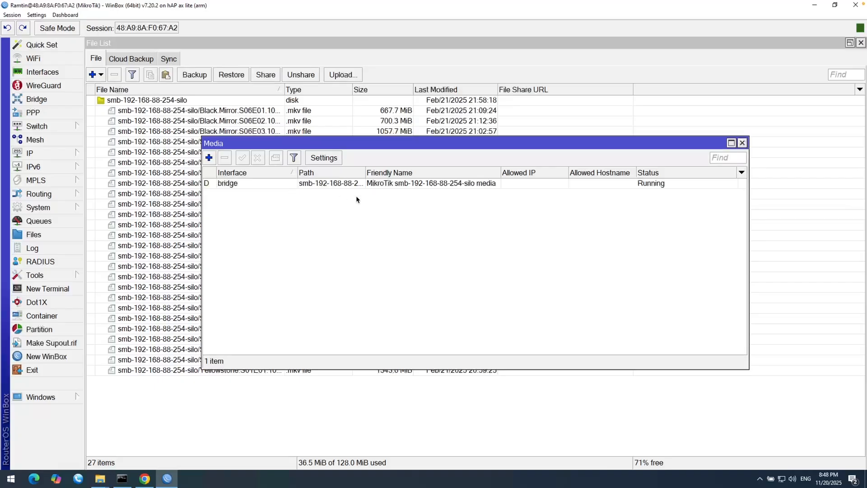
pyautogui.click(346, 184)
pyautogui.moveTo(362, 173); pyautogui.dragTo(395, 173)
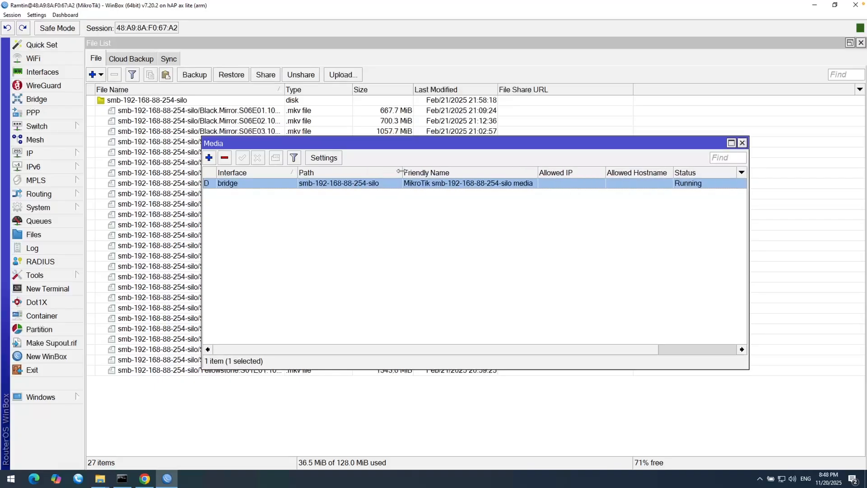